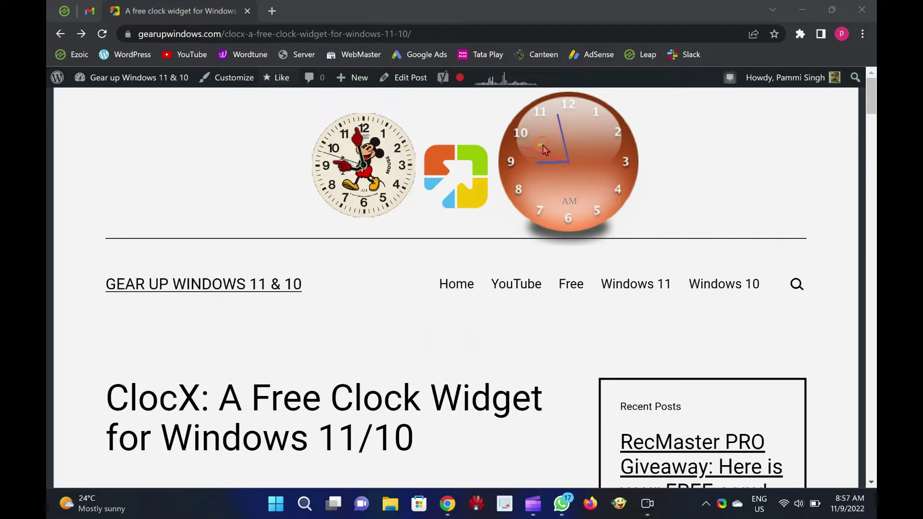
- Move the orange clock right and the Mickey clock left in the header, then toggle the Start menu
left_click_drag(545, 150, 744, 146)
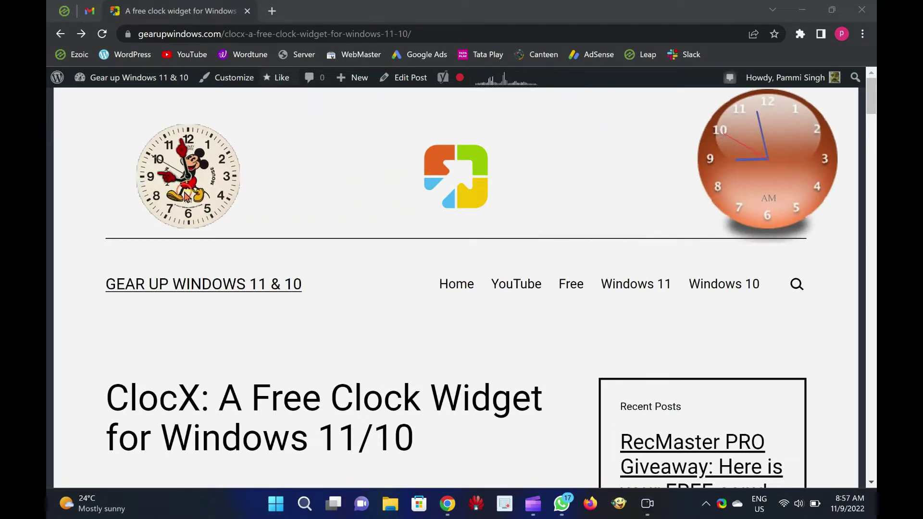
left_click_drag(368, 186, 128, 191)
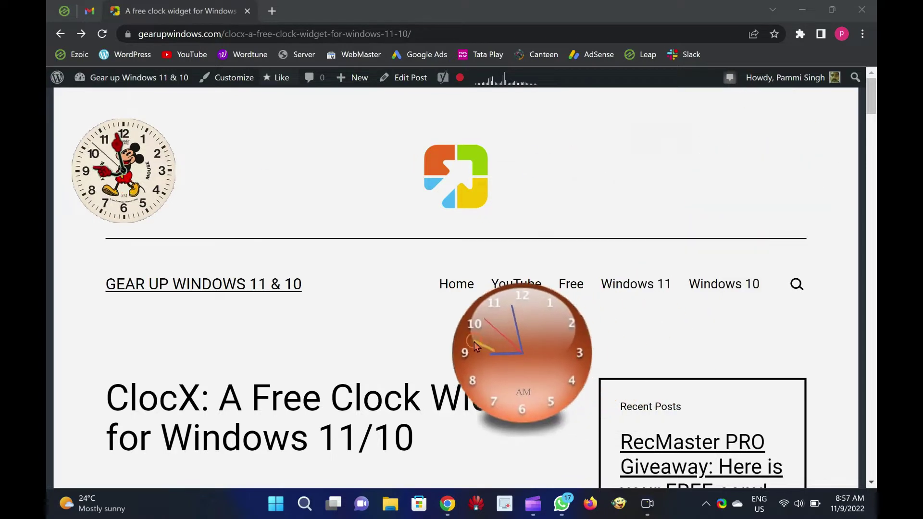
left_click_drag(727, 196, 639, 200)
left_click_drag(160, 170, 301, 182)
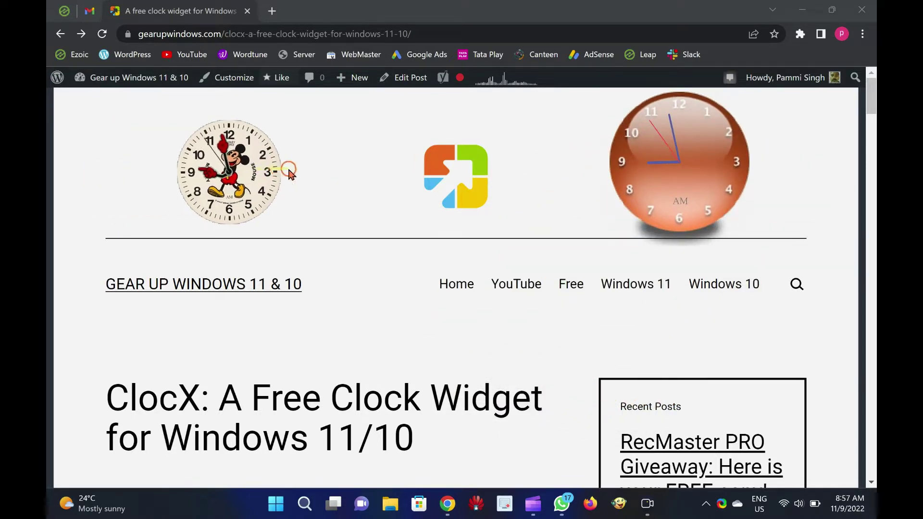
left_click(276, 503)
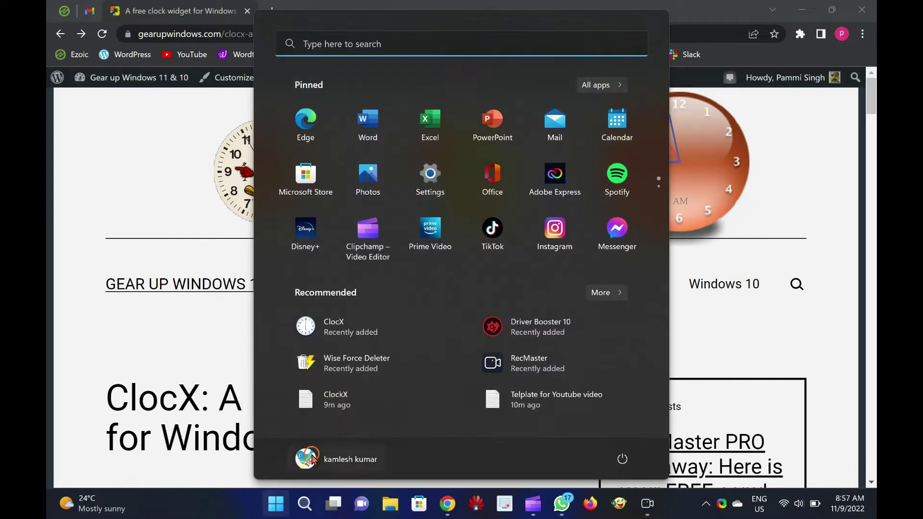
left_click(338, 320)
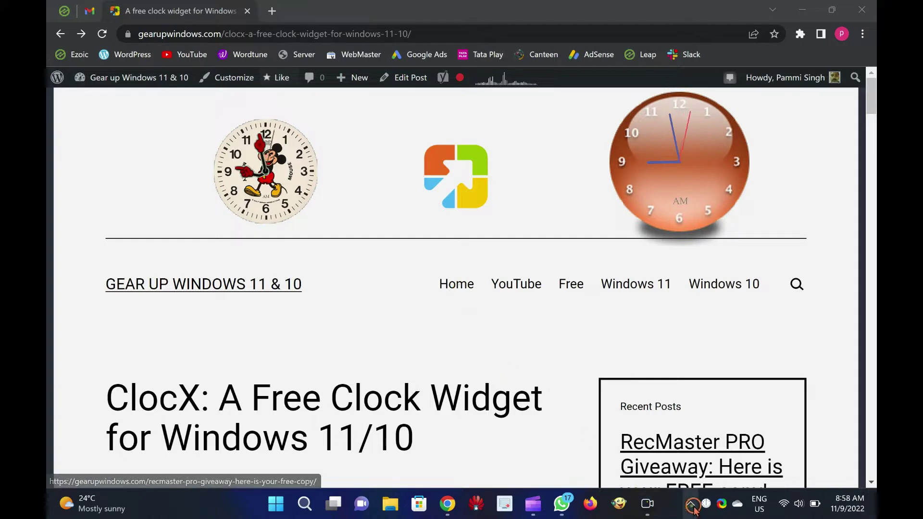
- Place a second Mickey clock below the header, then open and dismiss its menu
left_click_drag(254, 158, 435, 308)
right_click(439, 309)
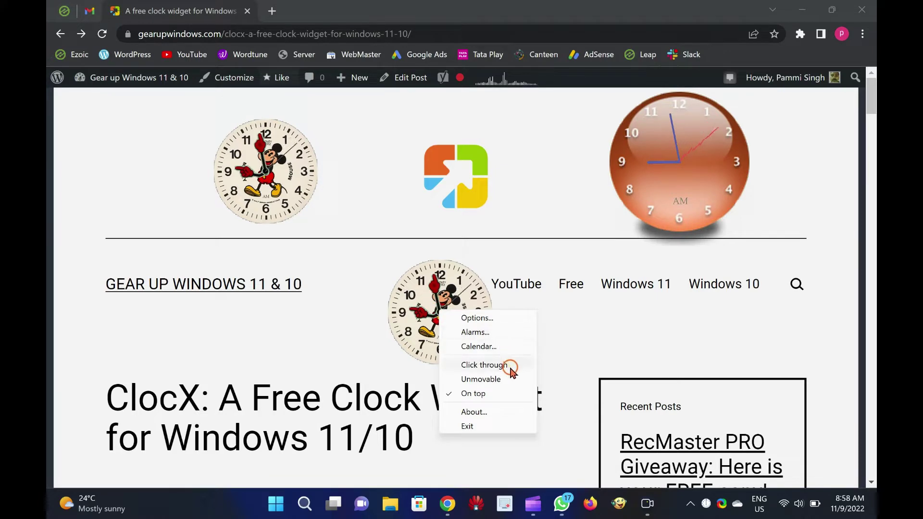
left_click(509, 393)
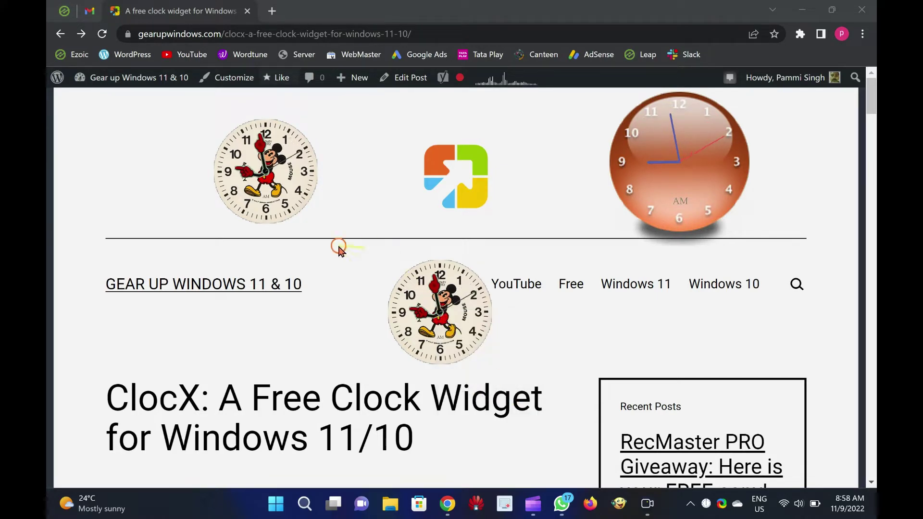
- Visit the site's home page, return to the ClocX article, and rearrange the ClocX tray icon
left_click(136, 202)
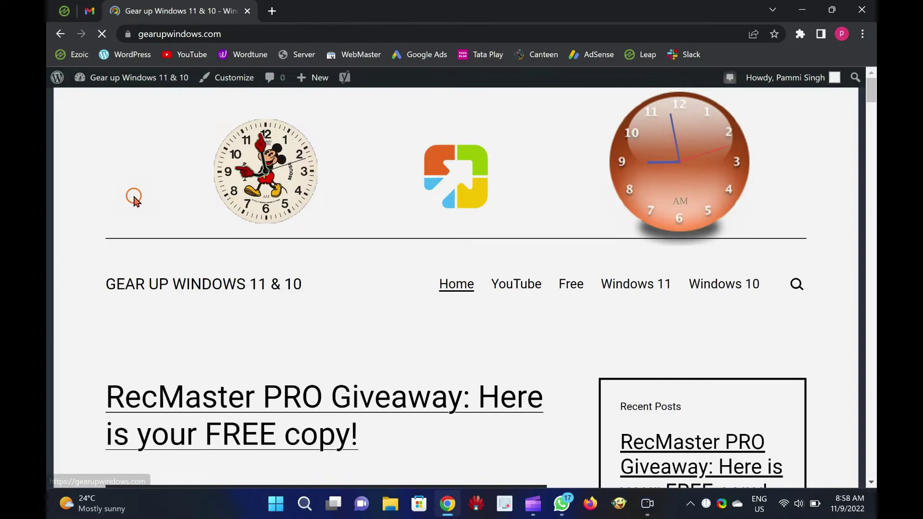
left_click(60, 33)
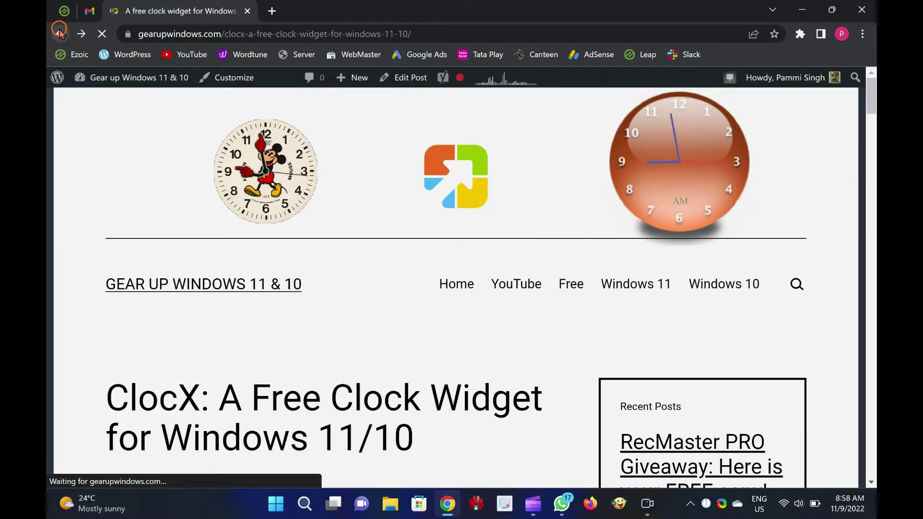
left_click(691, 504)
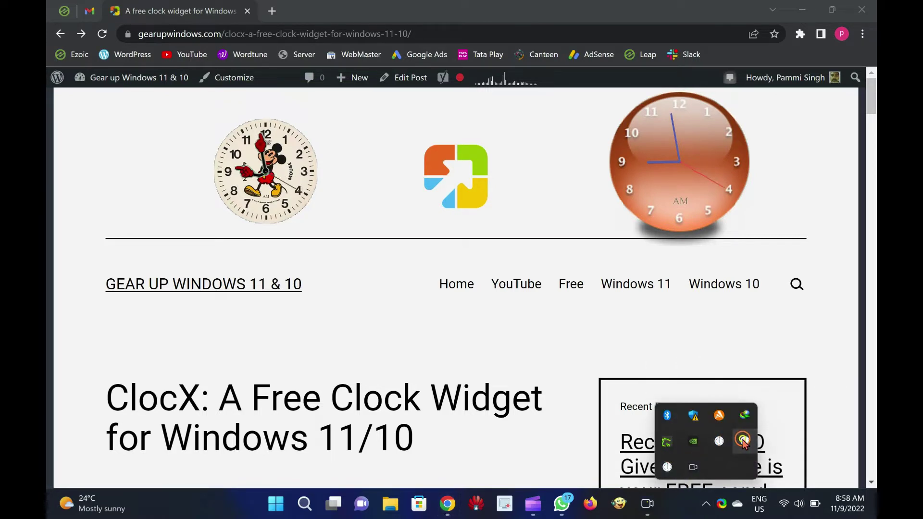
left_click_drag(744, 443, 670, 469)
- Exit both Mickey clock instances from their tray icon menus
right_click(669, 469)
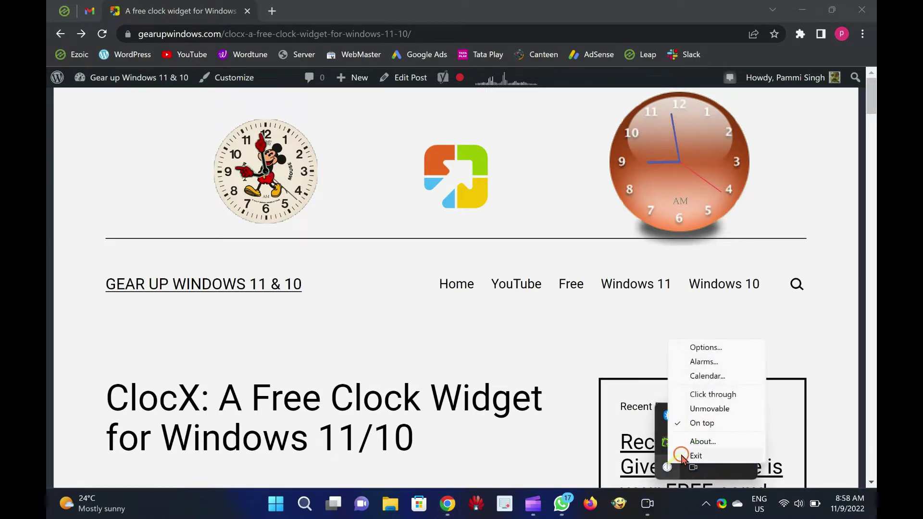
left_click(684, 456)
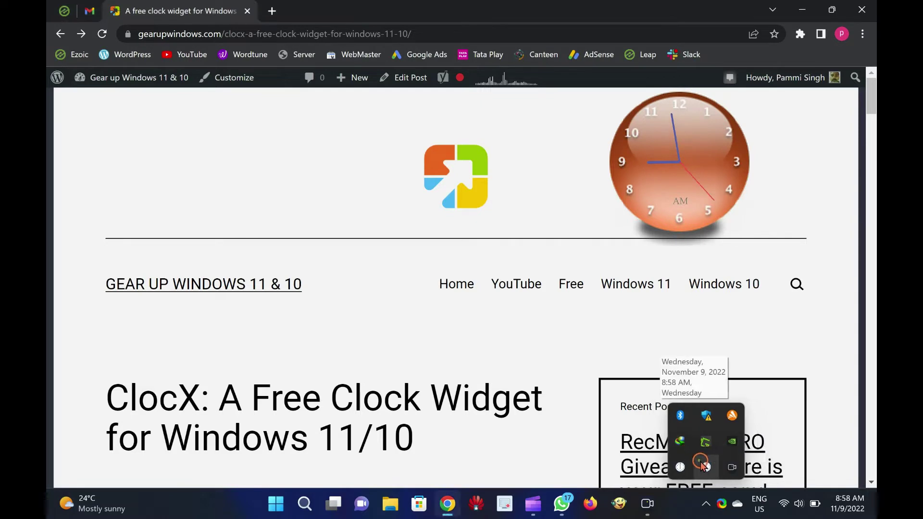
right_click(706, 467)
left_click(722, 455)
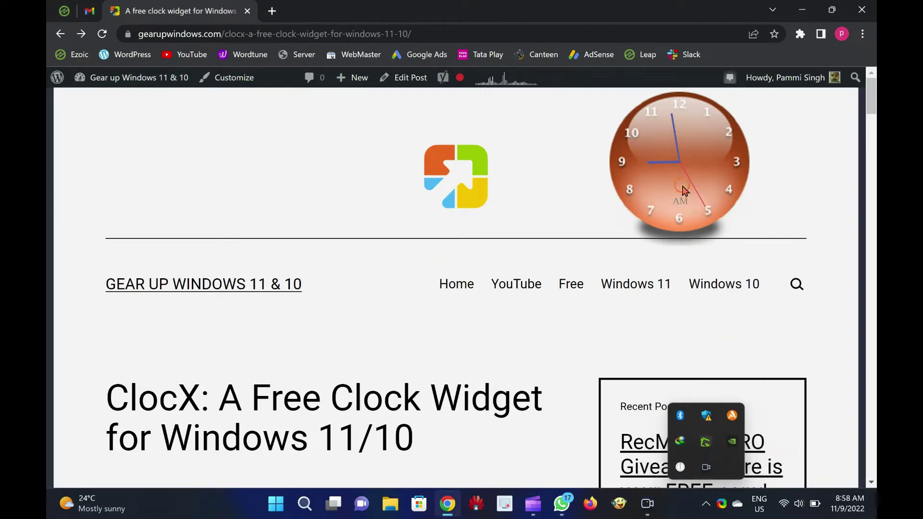
- Move the orange clock toward the header centre and close the hidden tray icons
left_click_drag(683, 192, 598, 193)
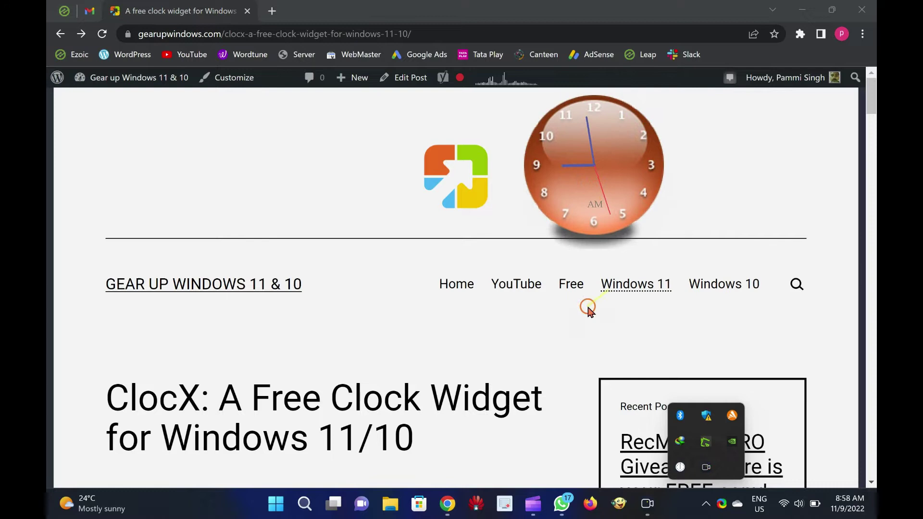
left_click(392, 348)
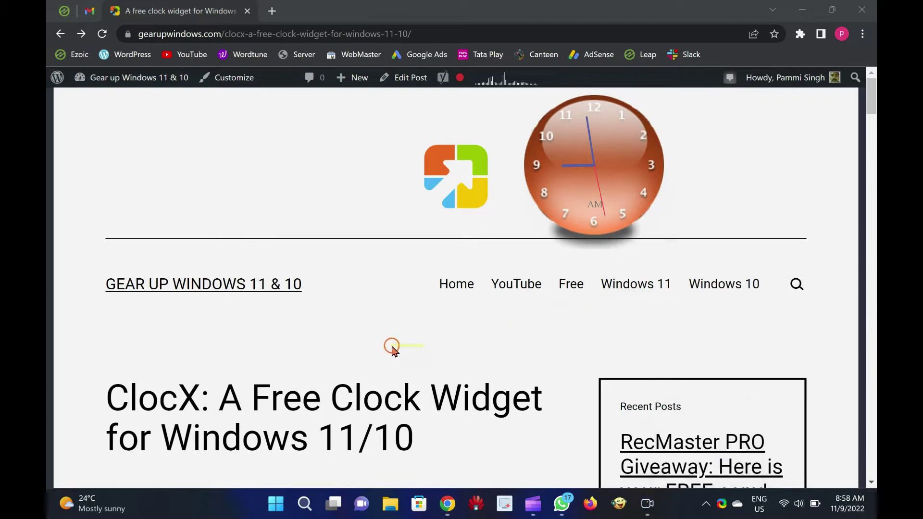
right_click(590, 173)
left_click(611, 175)
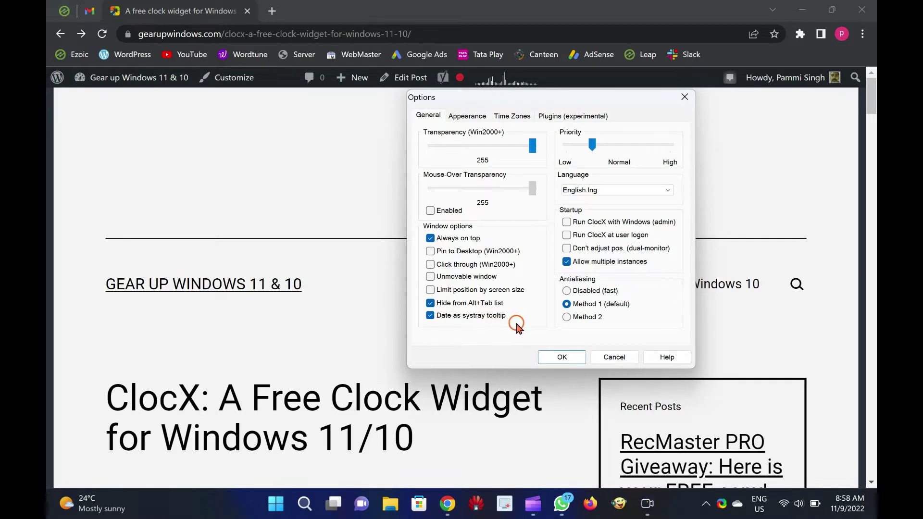
left_click(466, 118)
left_click(502, 118)
left_click(552, 117)
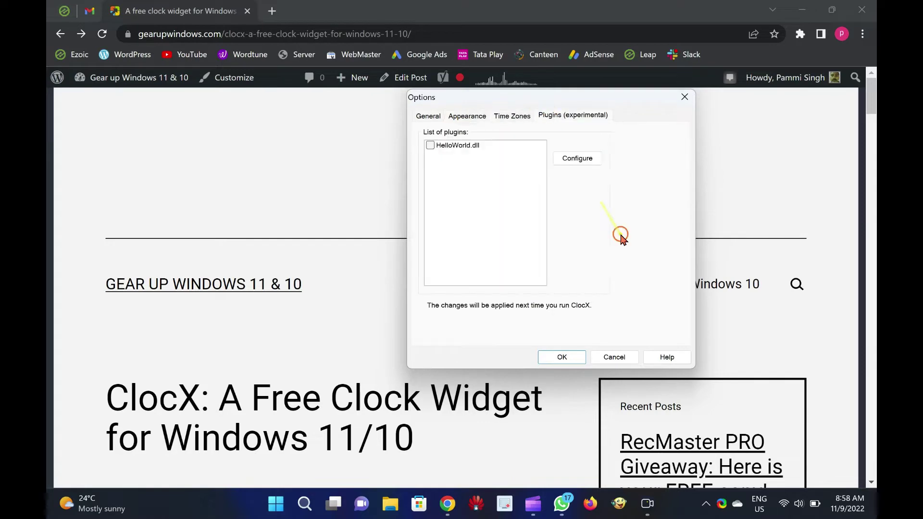
left_click(614, 358)
scroll(145, 386, "down", 5)
scroll(141, 386, "down", 4)
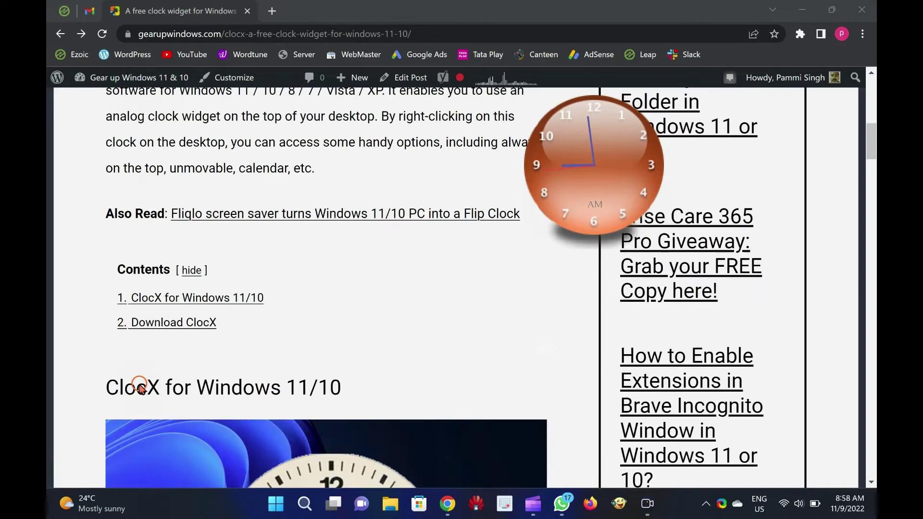
scroll(140, 387, "down", 3)
scroll(139, 387, "down", 3)
scroll(139, 388, "up", 1)
scroll(139, 388, "down", 3)
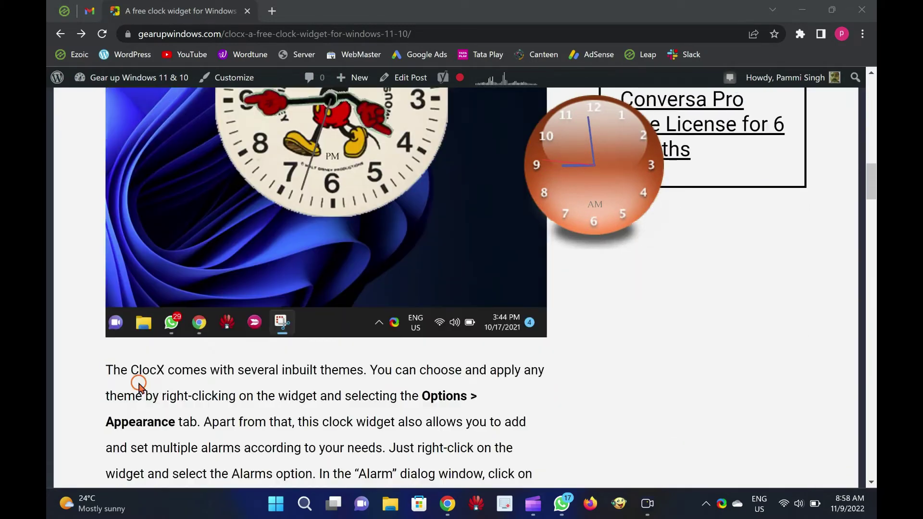
scroll(140, 387, "down", 3)
scroll(140, 387, "down", 3)
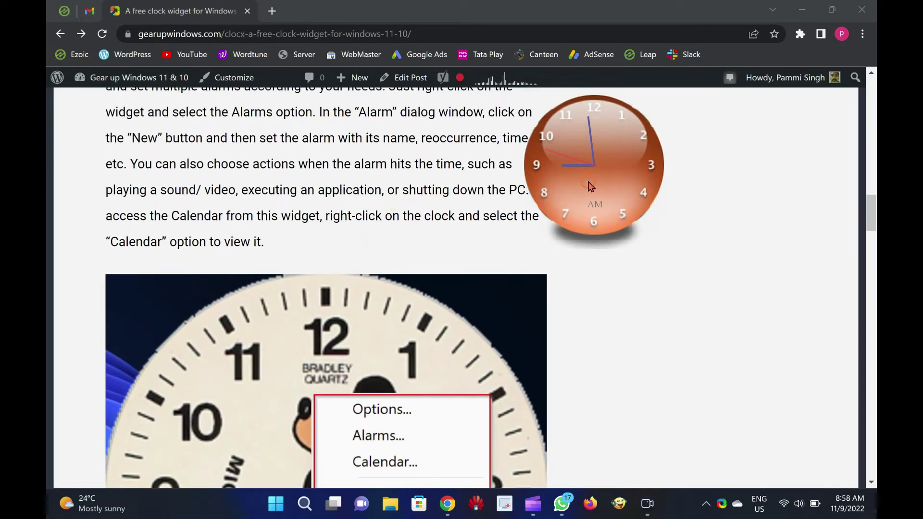
left_click_drag(588, 187, 727, 305)
- Preview the MickeyClock.png face, then apply MX-CLOCX.PNG from Options > Appearance
right_click(729, 306)
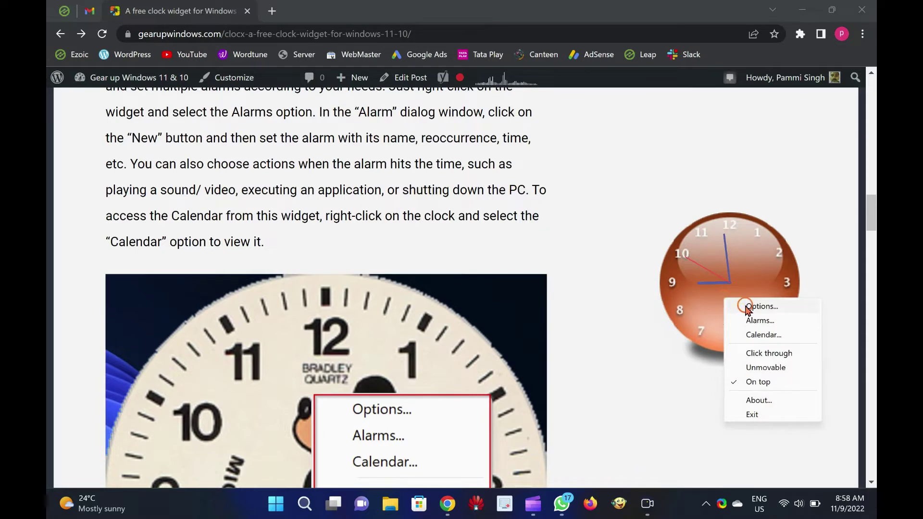
left_click(786, 305)
left_click(468, 115)
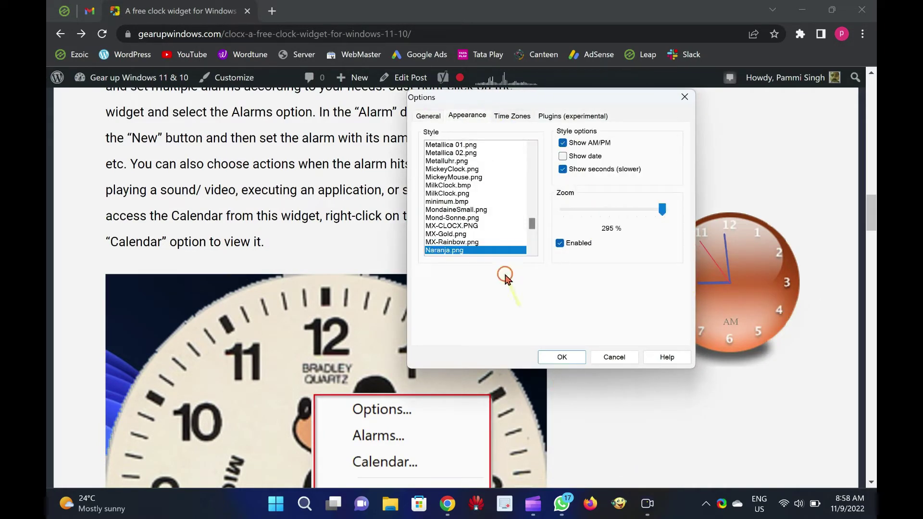
left_click(487, 186)
left_click(482, 169)
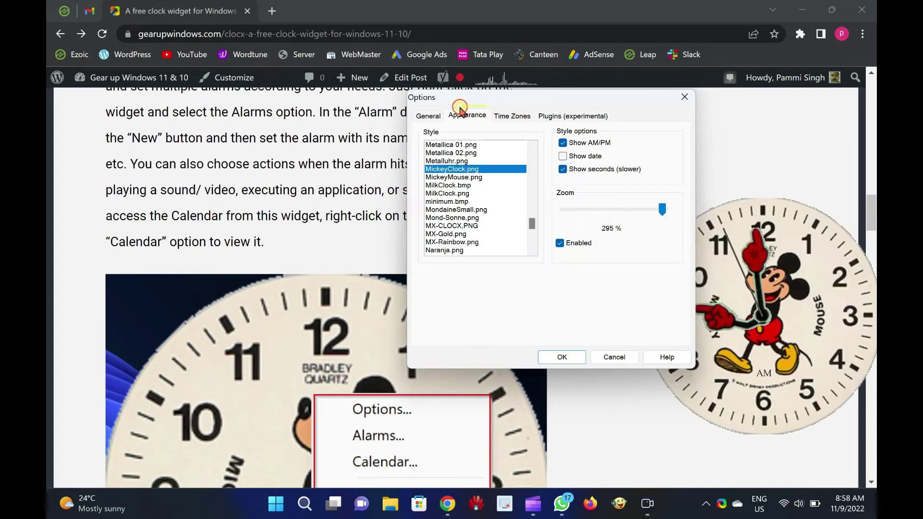
left_click_drag(481, 103, 317, 112)
left_click(302, 203)
left_click(293, 234)
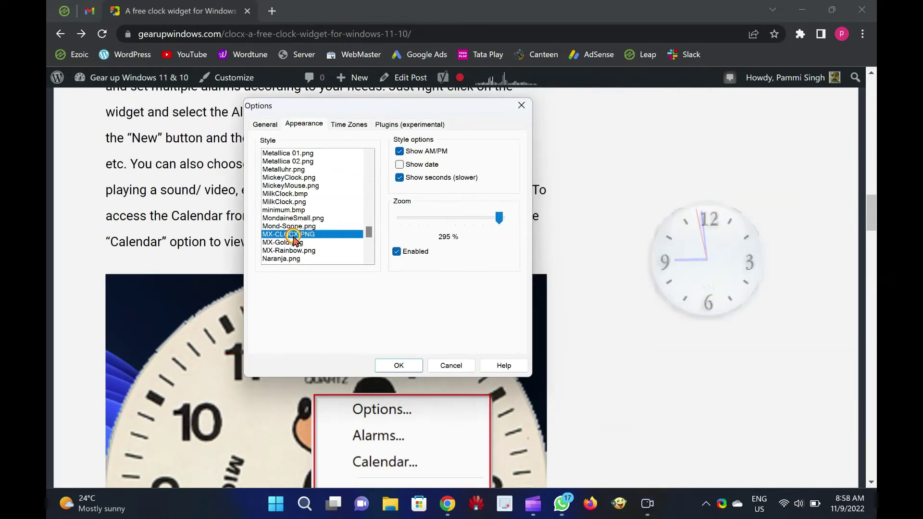
left_click(399, 366)
- Toggle the Start menu, then open the blue clock's Alarms list and start a new alarm
left_click(276, 509)
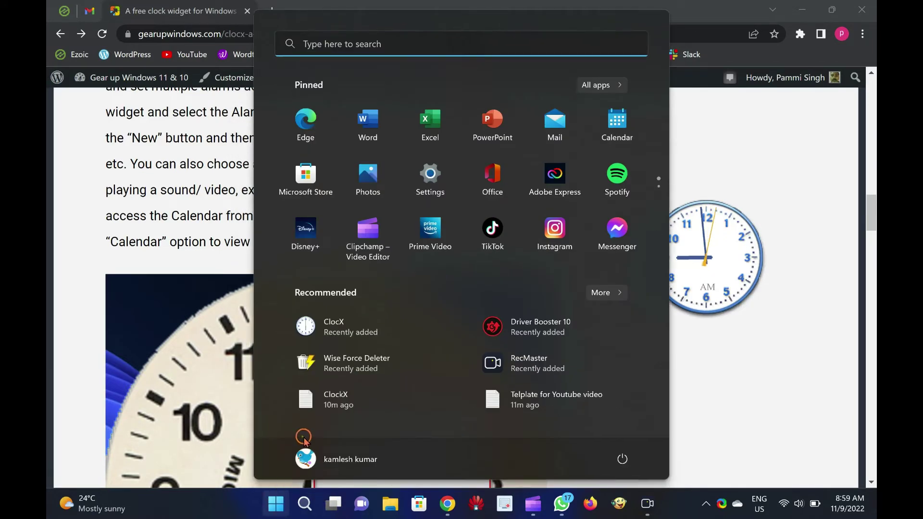
left_click(696, 318)
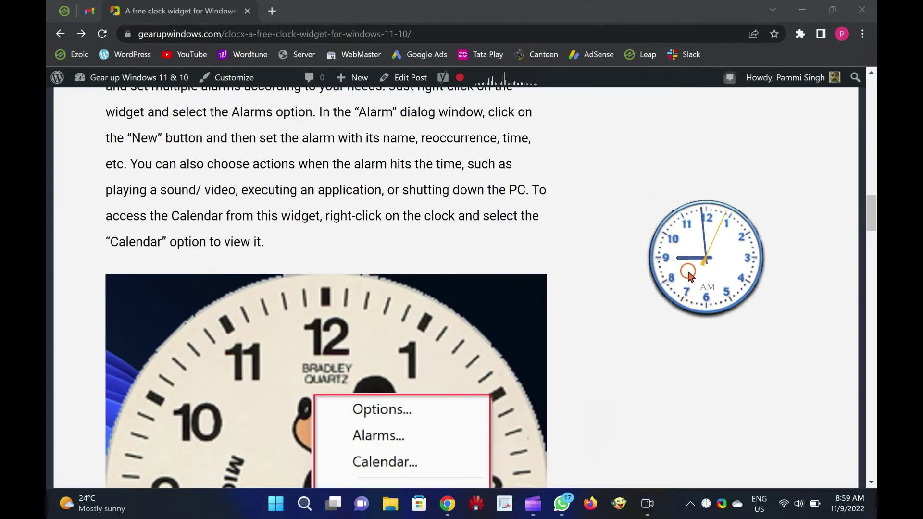
right_click(676, 252)
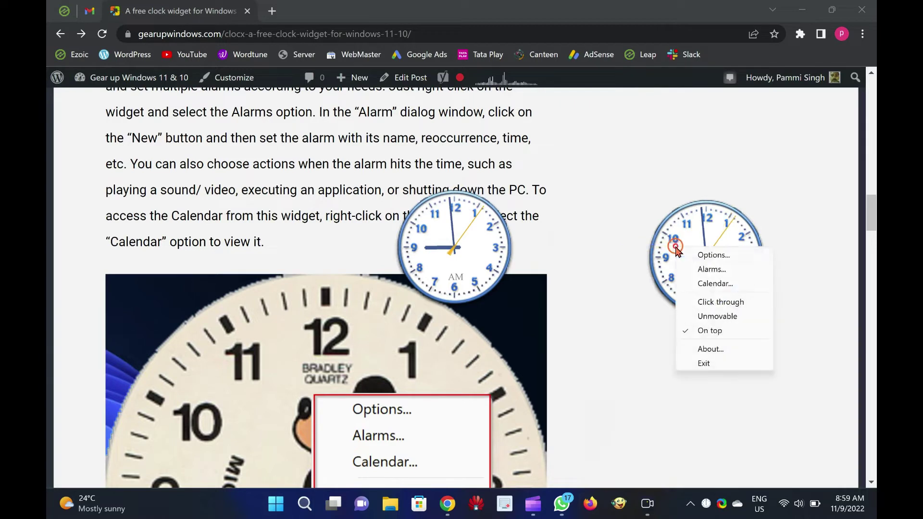
left_click(711, 271)
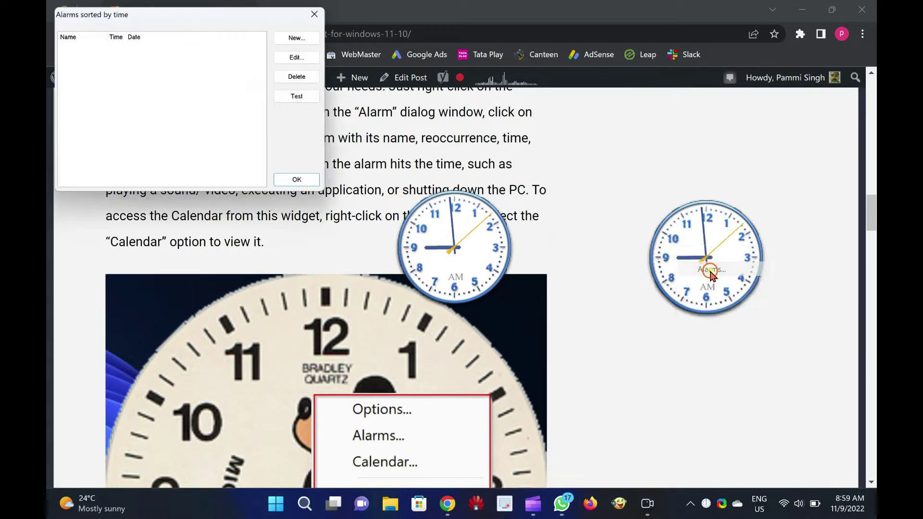
left_click_drag(165, 10, 170, 35)
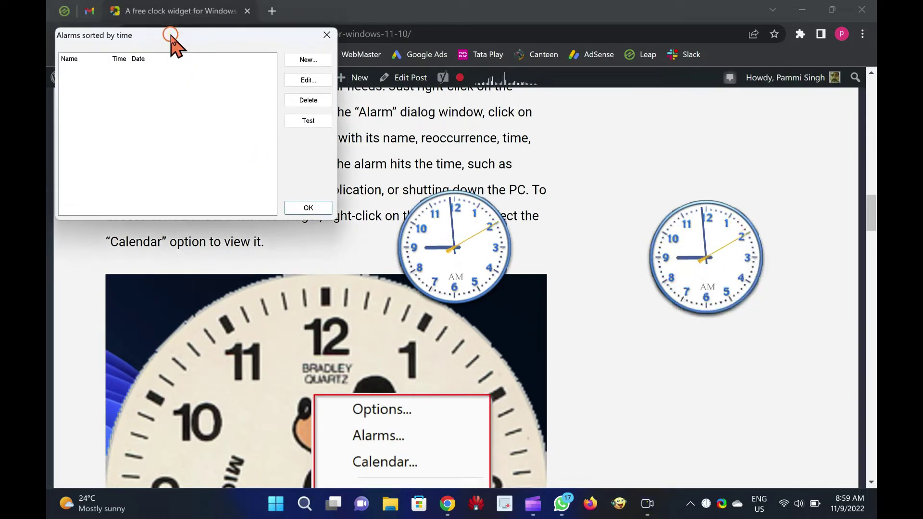
left_click(303, 61)
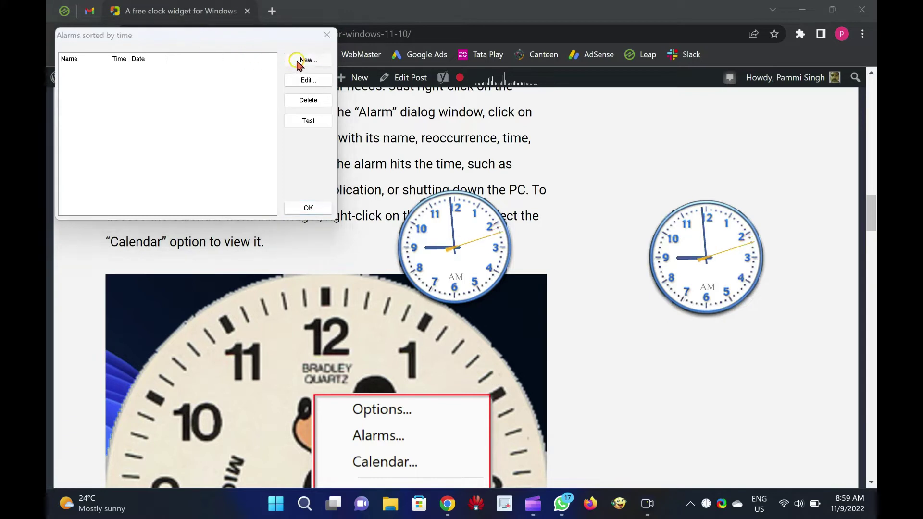
- Append 1 to the alarm name, tick Play sound/video and Shutdown PC, then cancel
left_click_drag(190, 17, 190, 28)
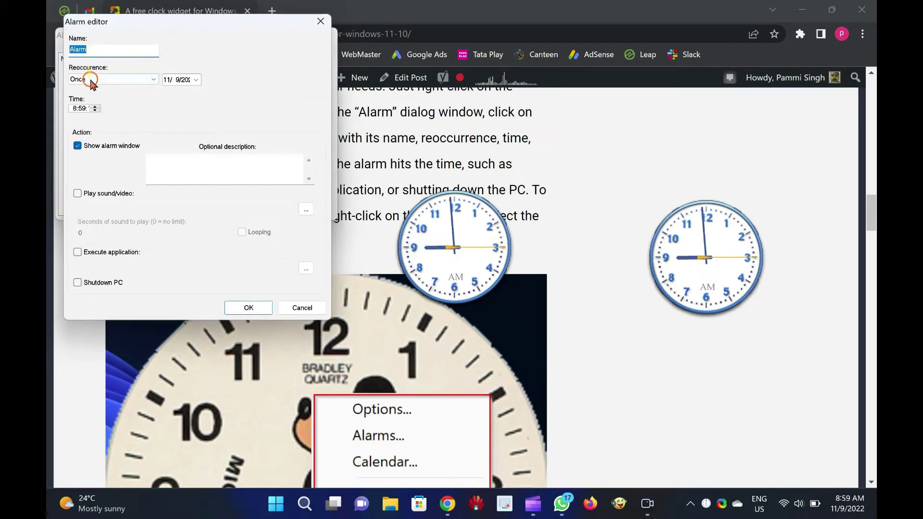
left_click(93, 51)
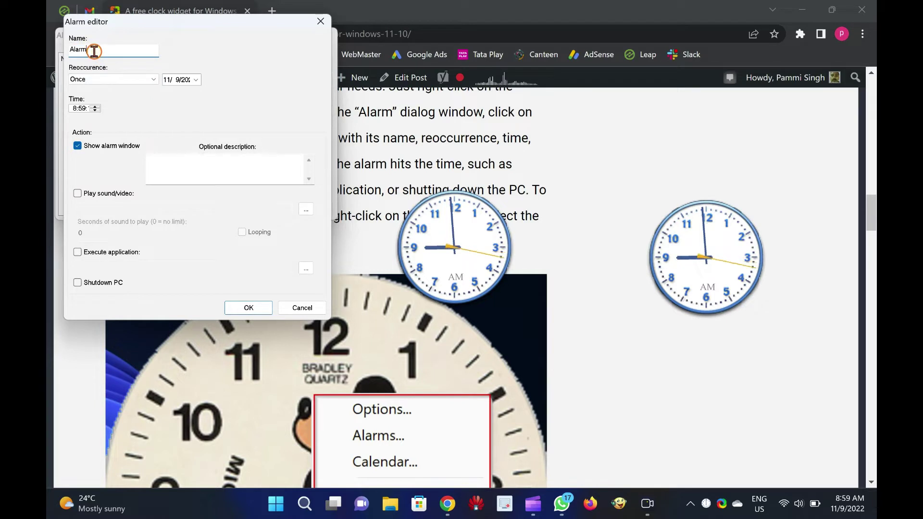
type("1")
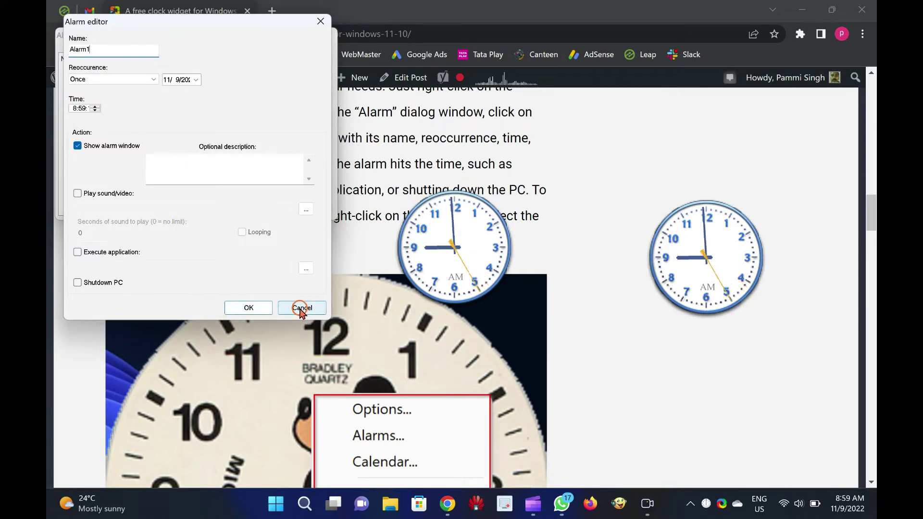
left_click(93, 194)
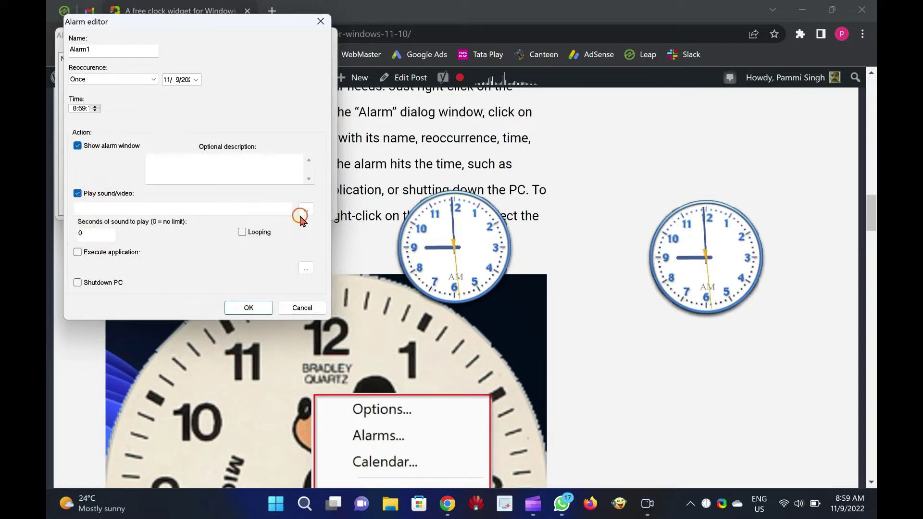
left_click(107, 286)
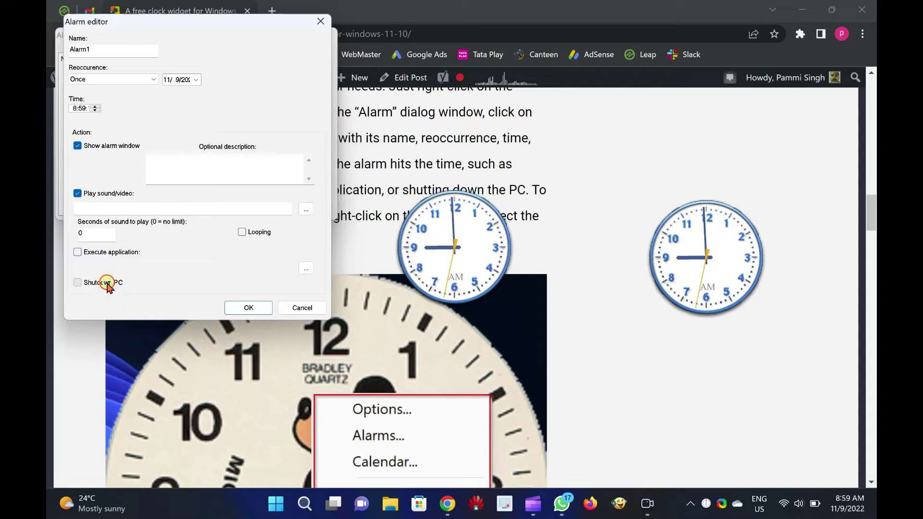
left_click(303, 308)
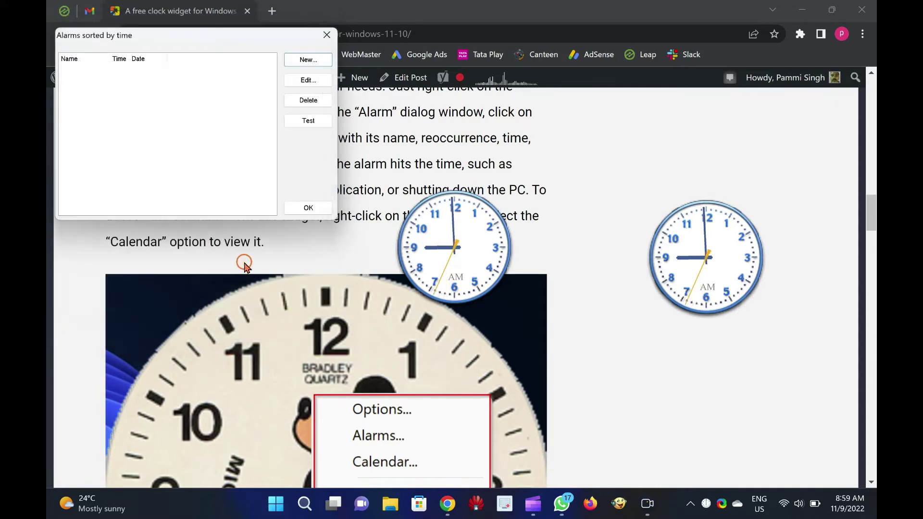
- Close Alarms, open the November 2022 Calendar, move it left, and close it
left_click(327, 35)
right_click(462, 253)
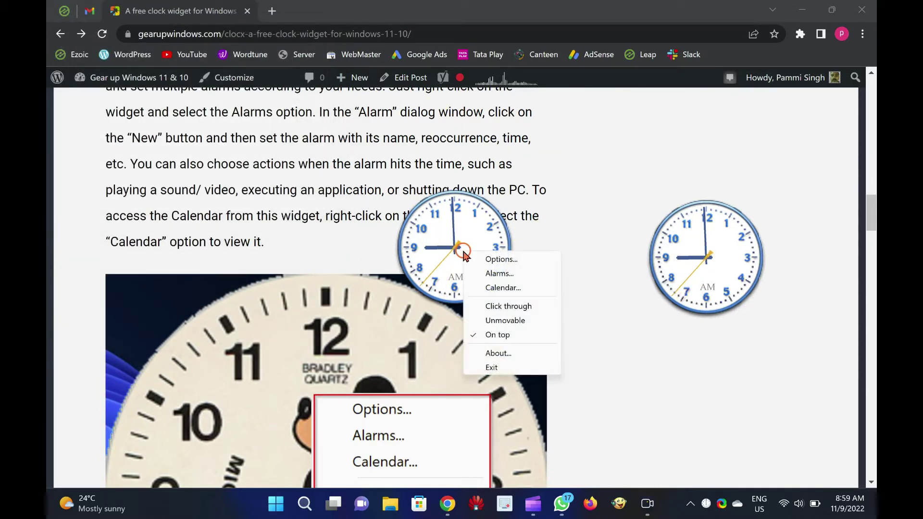
left_click(512, 290)
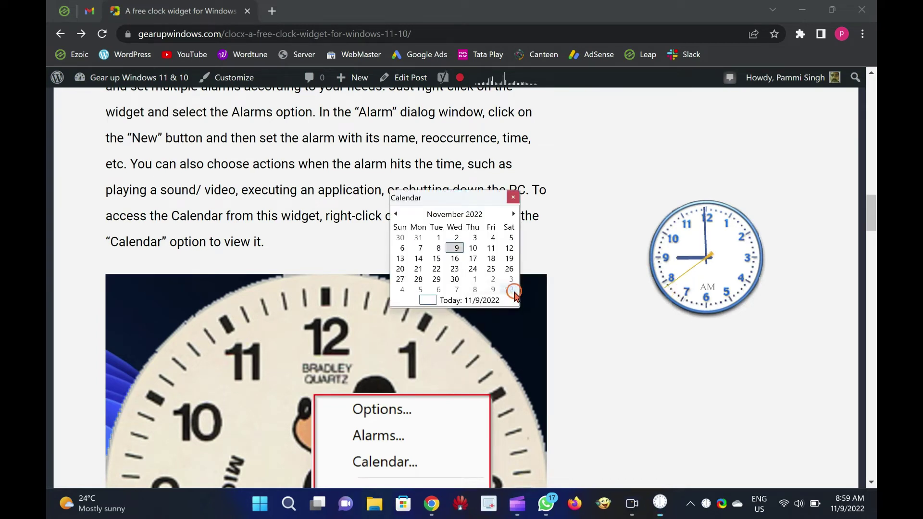
left_click_drag(449, 204, 304, 201)
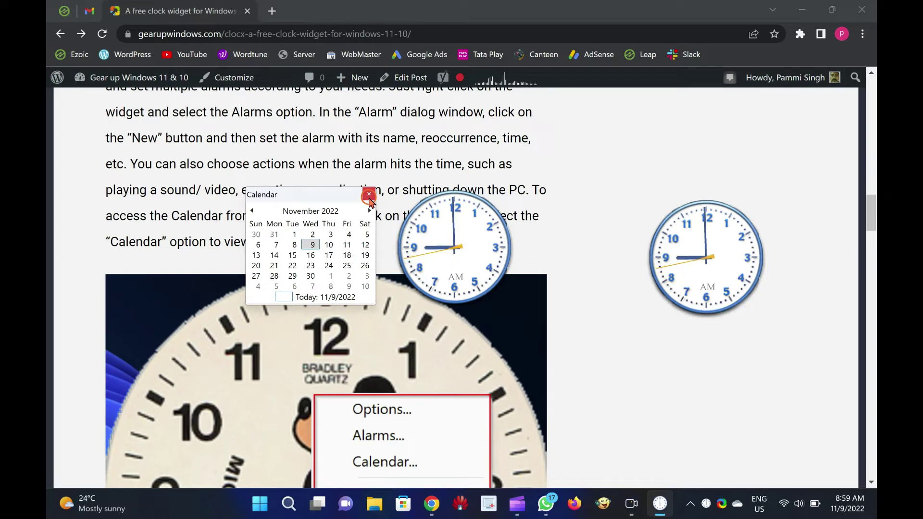
left_click(369, 196)
scroll(95, 256, "down", 1)
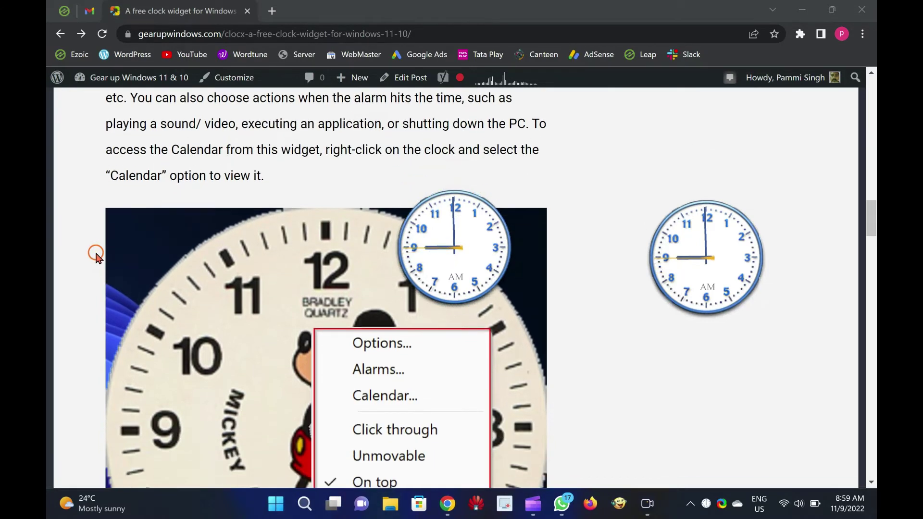
scroll(96, 256, "down", 1)
- Browse the clock's Options tabs (Appearance, Time zone, General) and cancel without changes
right_click(464, 241)
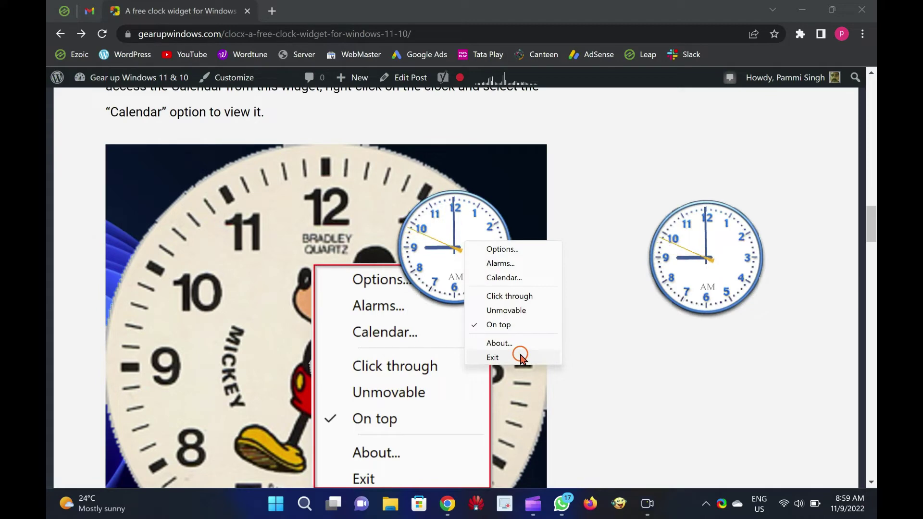
left_click(506, 248)
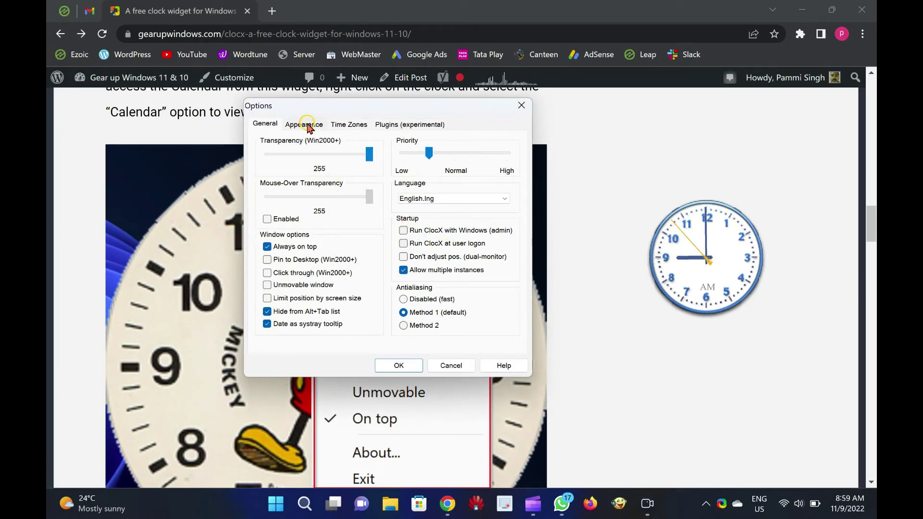
left_click(303, 124)
left_click(340, 124)
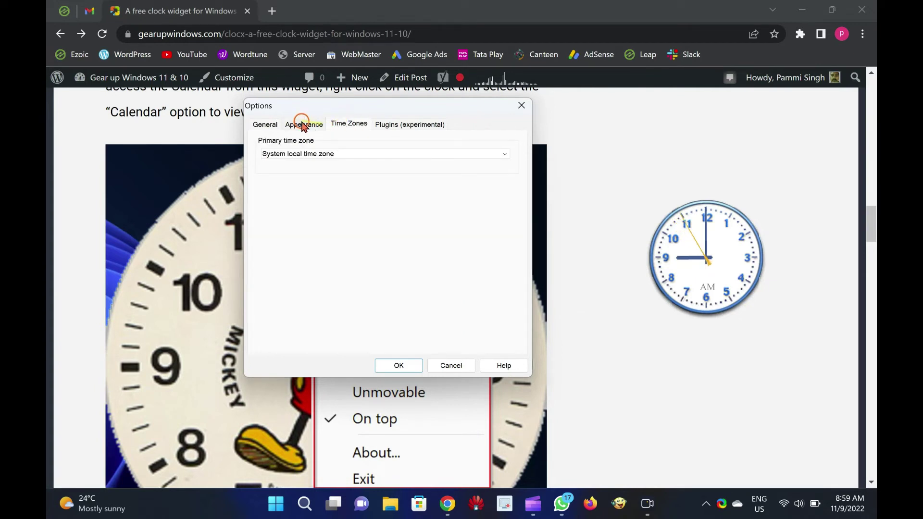
left_click(266, 125)
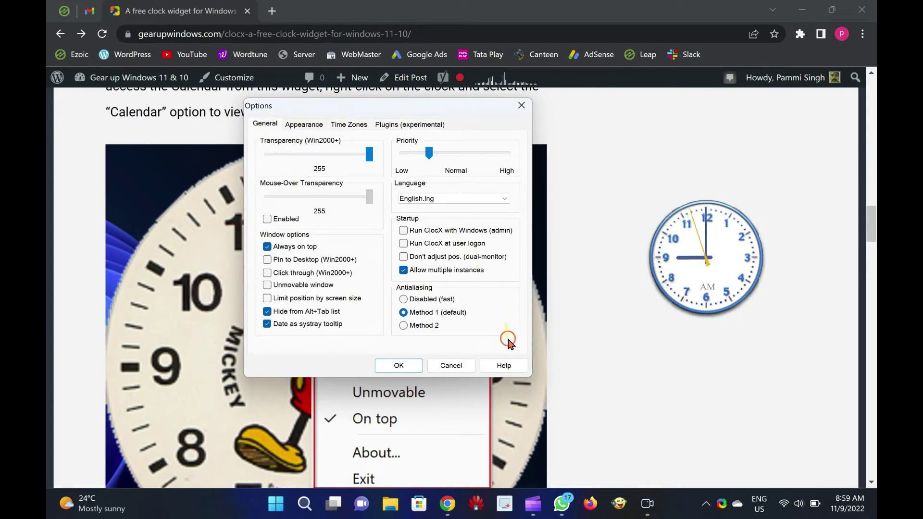
left_click(450, 366)
- Exit the left clock and drag the remaining clock further up
right_click(469, 275)
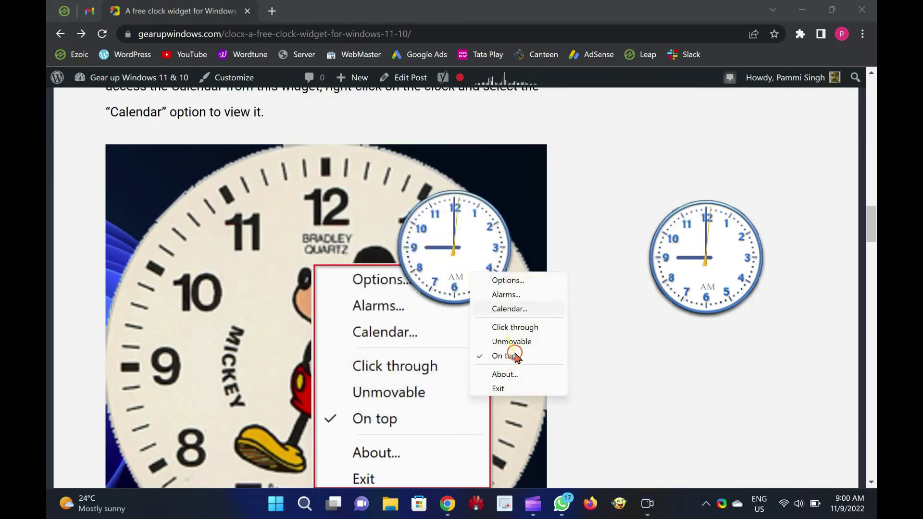
left_click(512, 387)
mouse_move(721, 250)
left_mouse_down()
mouse_move(676, 196)
mouse_move(711, 166)
left_mouse_up()
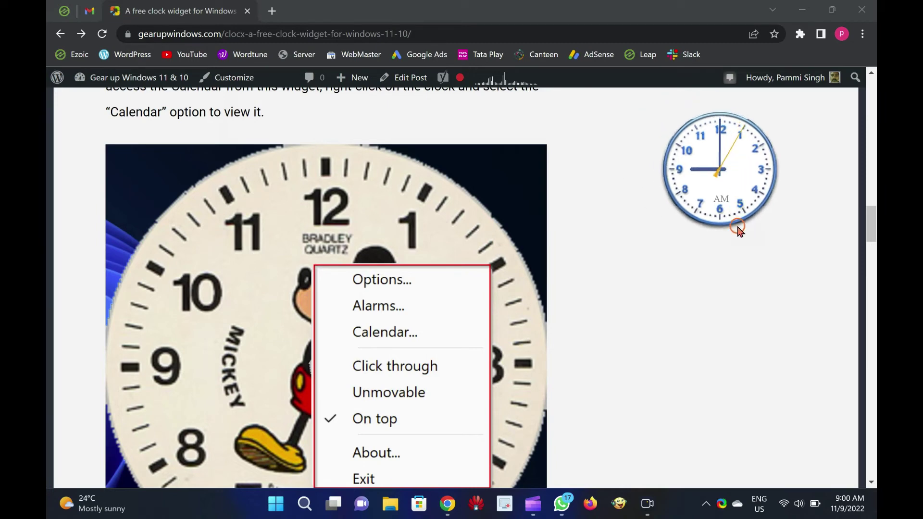
right_click(719, 189)
- Preview longhorn, hallow2, Holzuhr and RadioActiveClock faces, then apply Port Hole.png
left_click(743, 192)
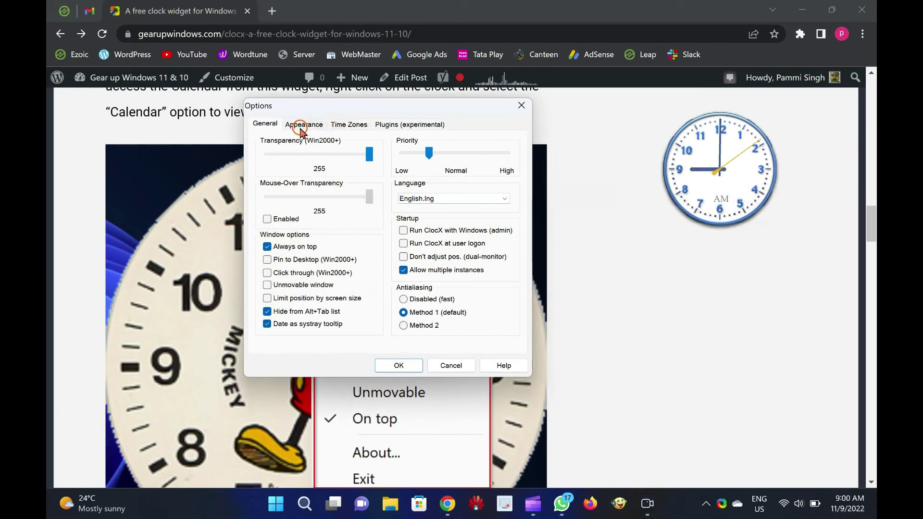
left_click(301, 128)
left_click(292, 162)
scroll(295, 173, "up", 2)
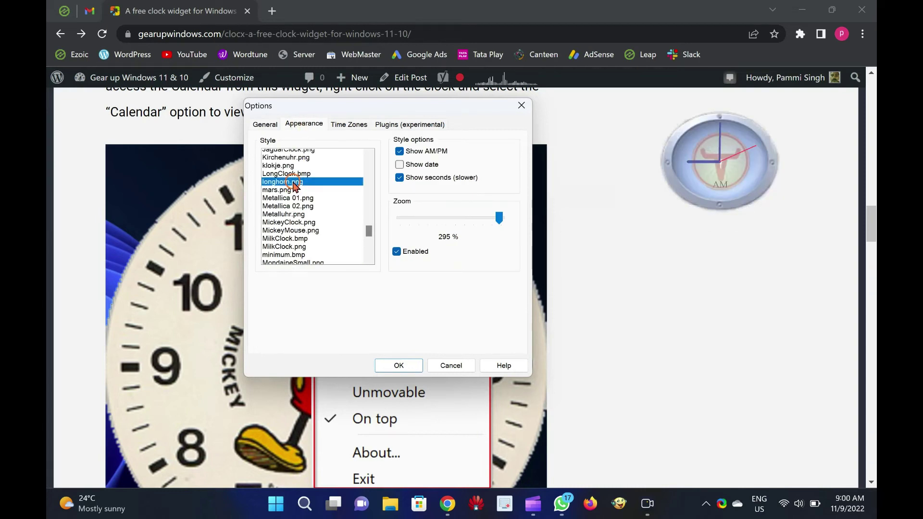
scroll(298, 164, "up", 2)
left_click(290, 154)
left_click(293, 169)
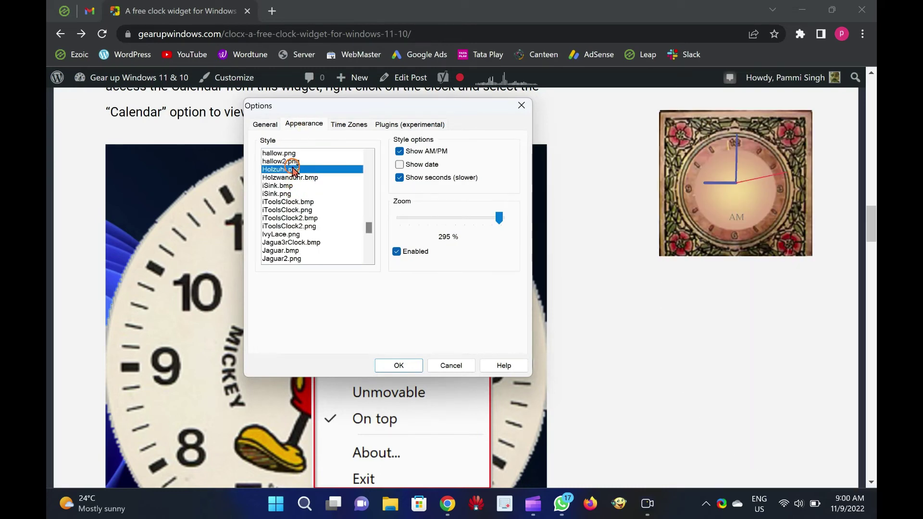
scroll(312, 246, "down", 10)
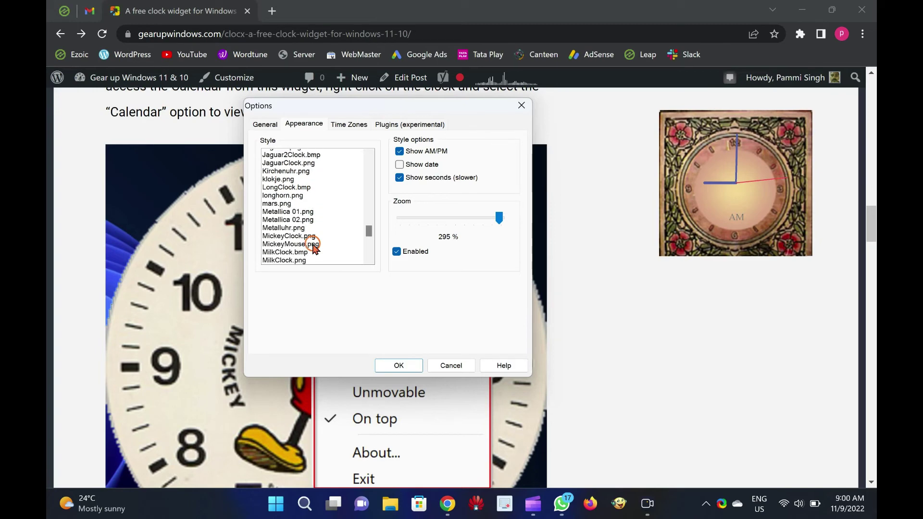
left_click(302, 243)
left_click(301, 219)
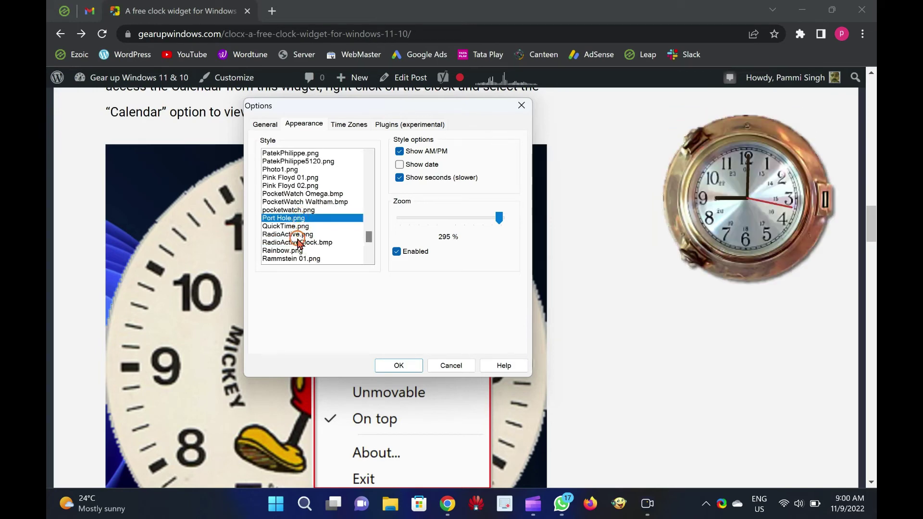
left_click(417, 363)
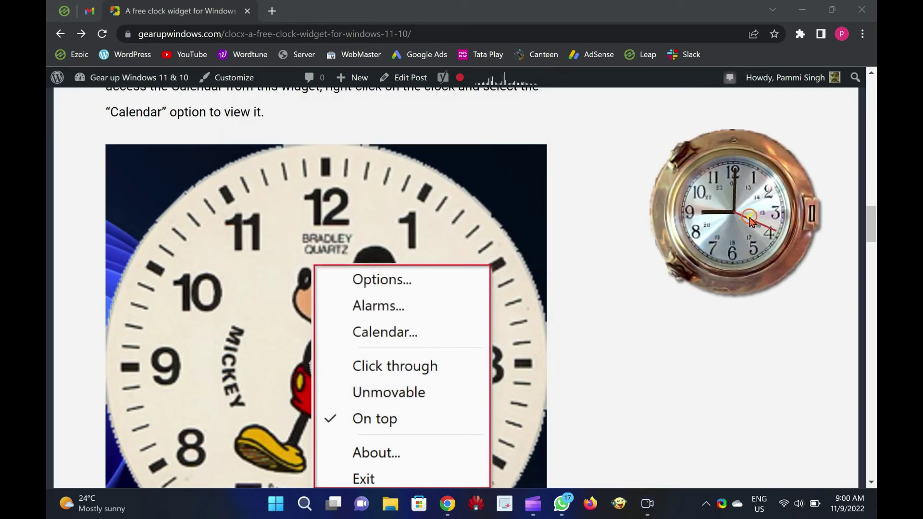
- Shift the porthole clock slightly to the left
left_click_drag(751, 221, 723, 228)
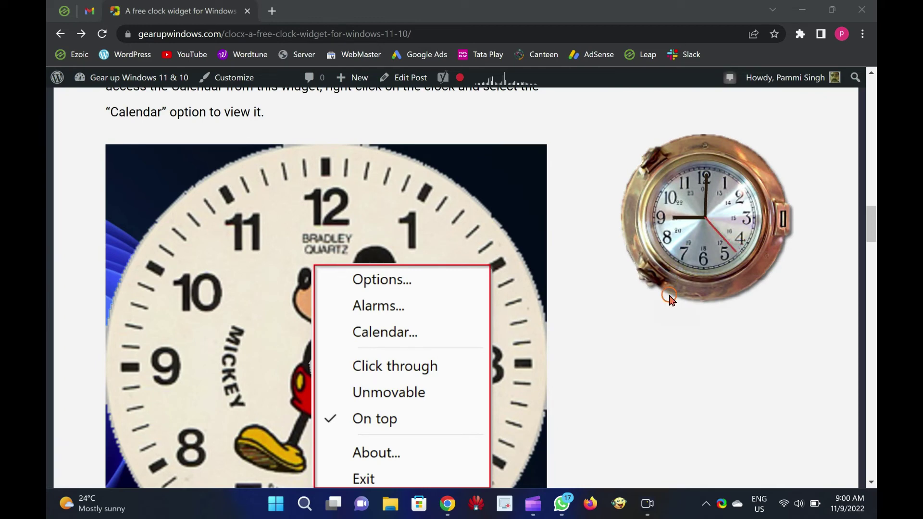
scroll(429, 289, "up", 15)
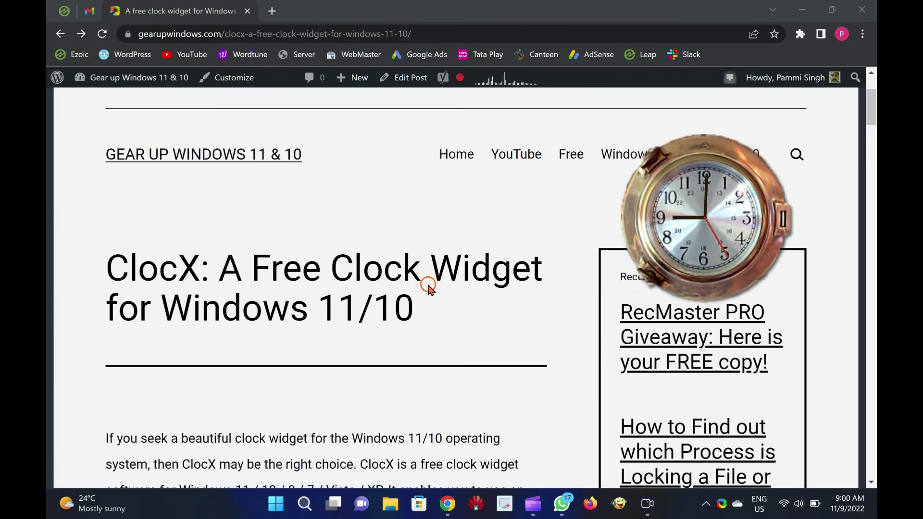
scroll(428, 289, "down", 2)
scroll(529, 234, "up", 2)
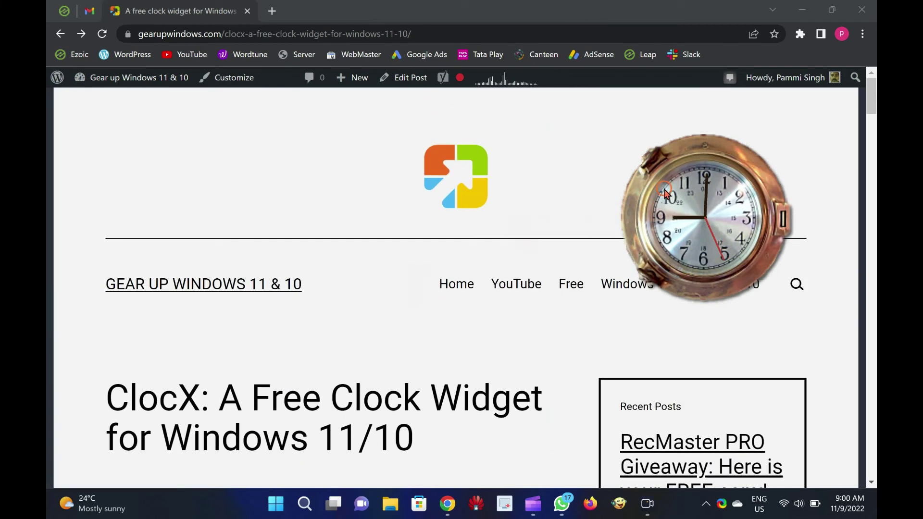
mouse_move(663, 197)
left_mouse_down()
mouse_move(657, 224)
mouse_move(714, 123)
mouse_move(188, 160)
mouse_move(105, 155)
left_mouse_up()
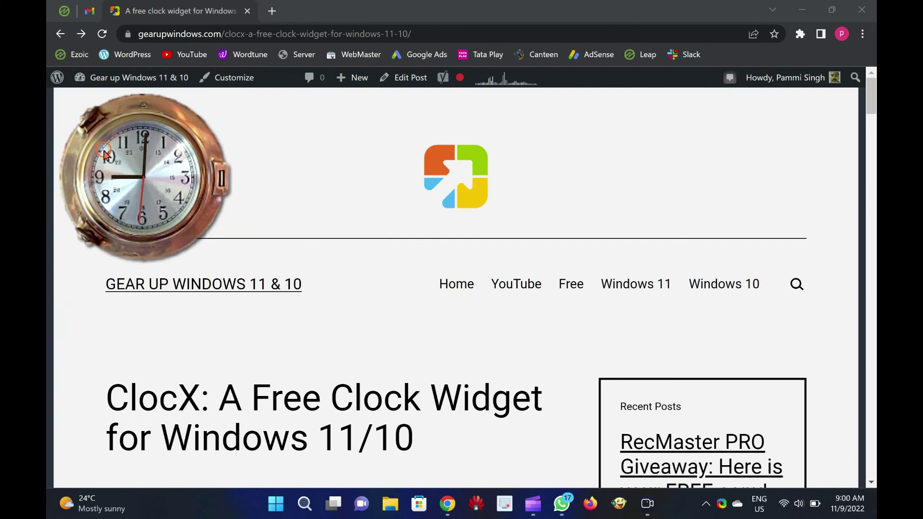